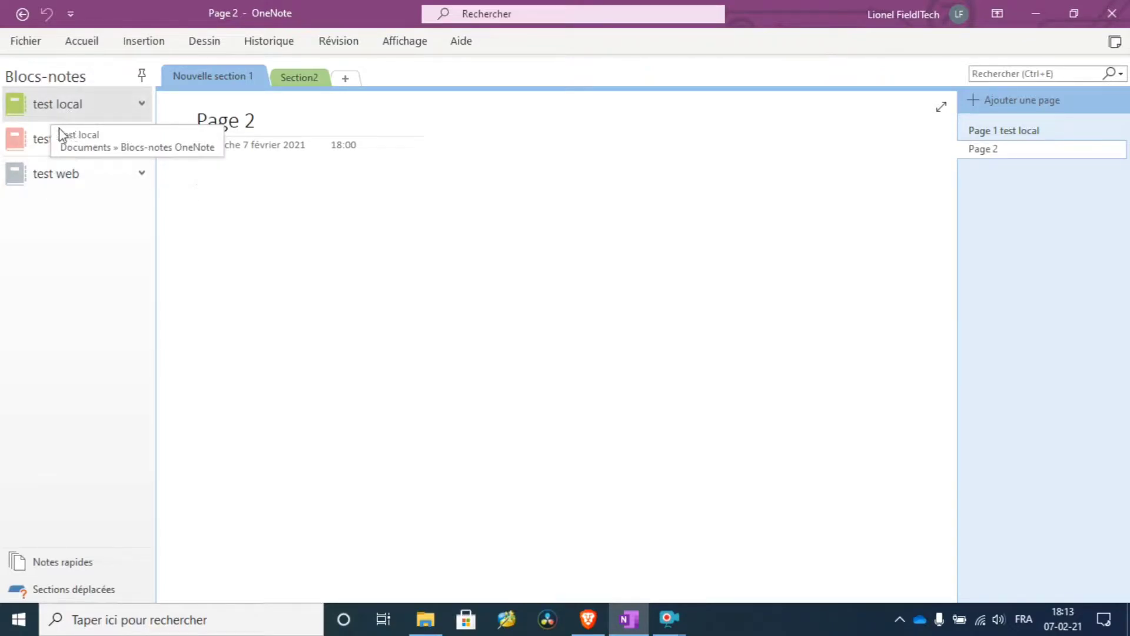
Step: Compare the test online and test local notebooks, and open the properties of test local
left_click(48, 149)
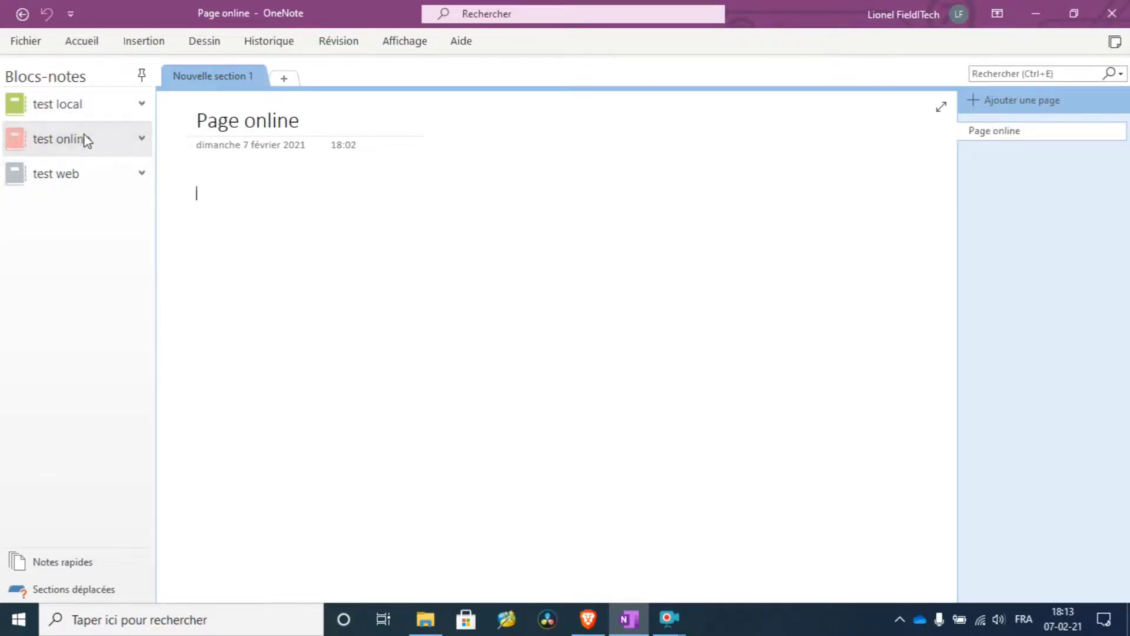
left_click(92, 110)
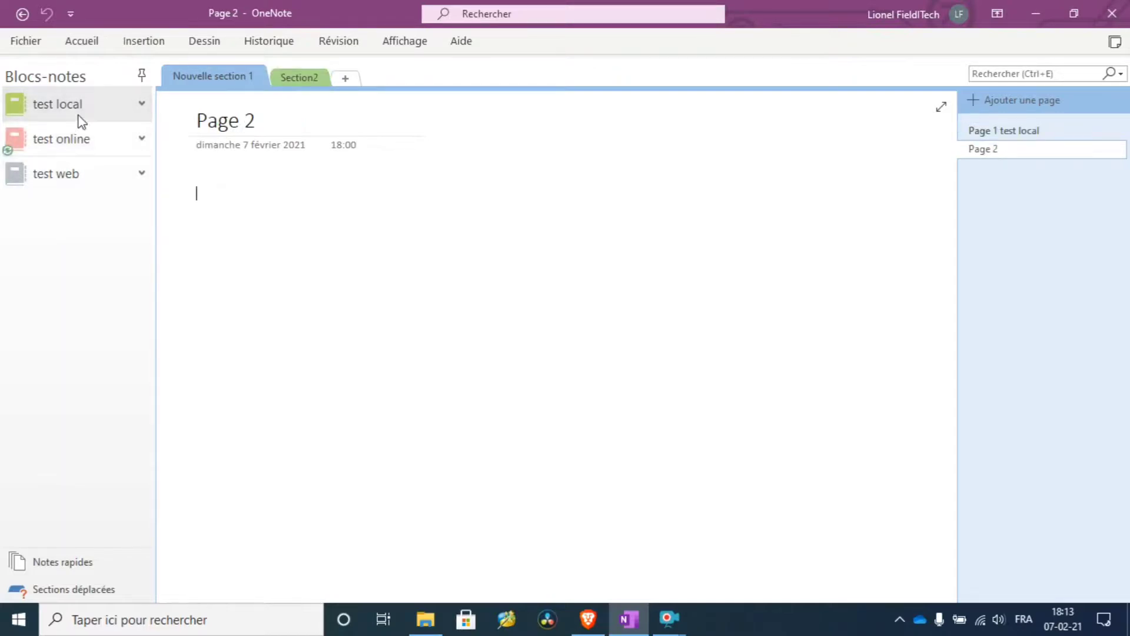
right_click(68, 103)
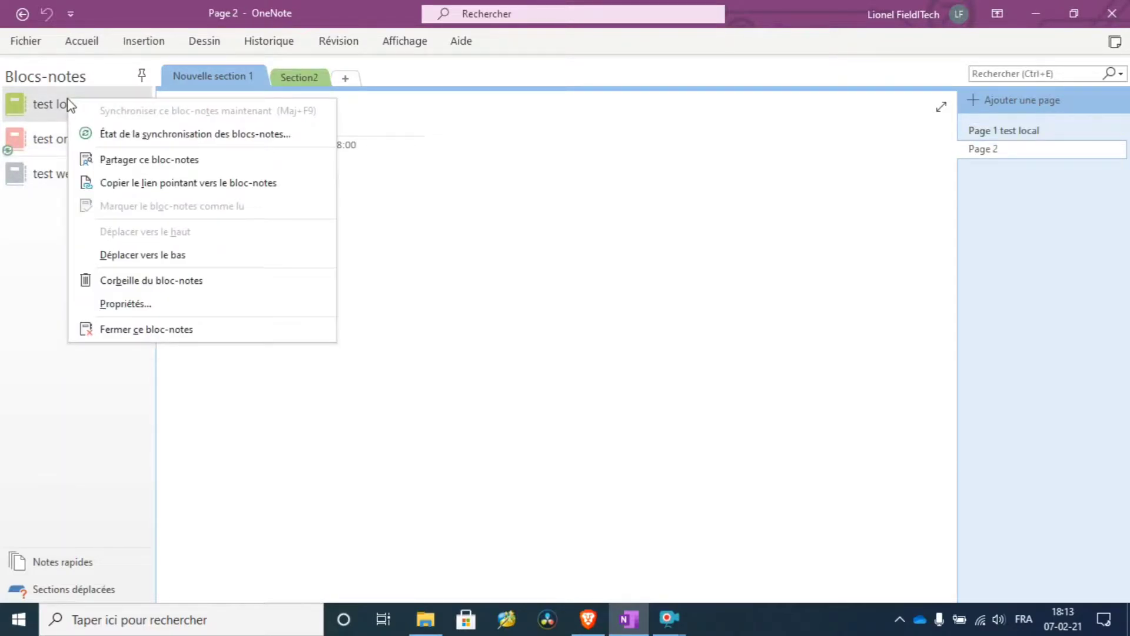
left_click(125, 304)
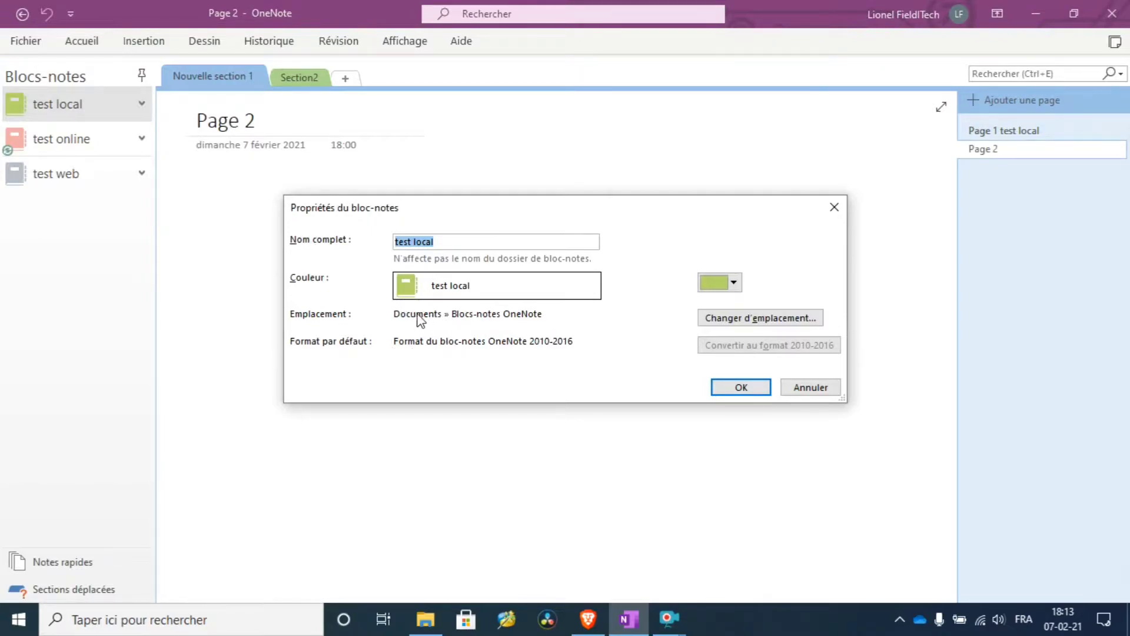
Step: Browse OneDrive - FieldITech as a possible new location for the test local notebook, and close its properties without changes
left_click(735, 317)
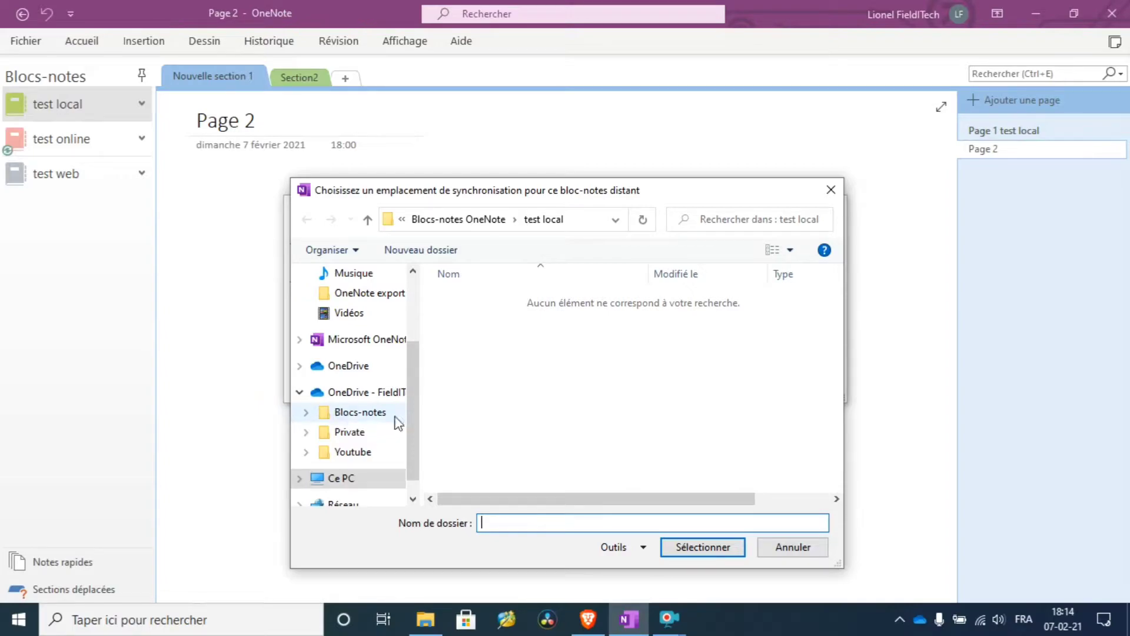
left_click(361, 403)
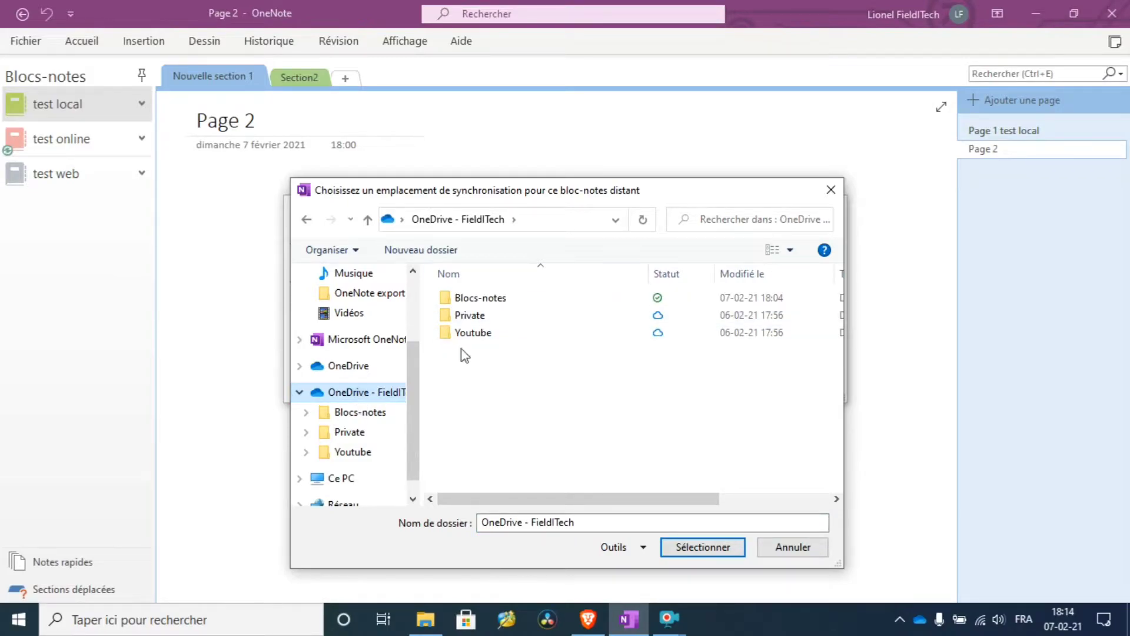
right_click(527, 401)
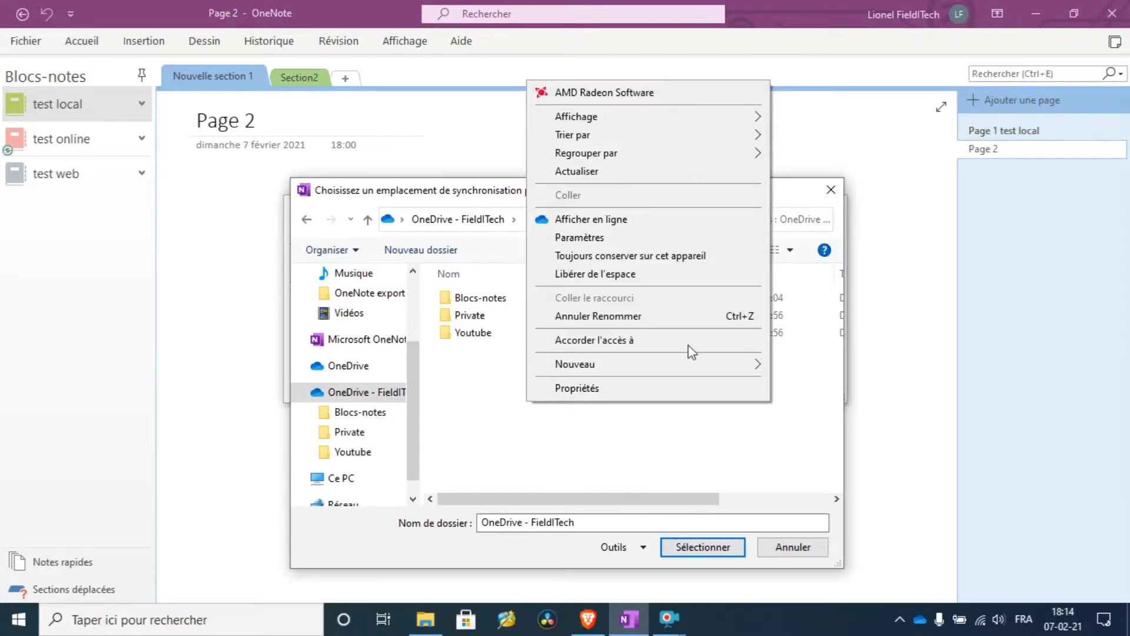
left_click(707, 462)
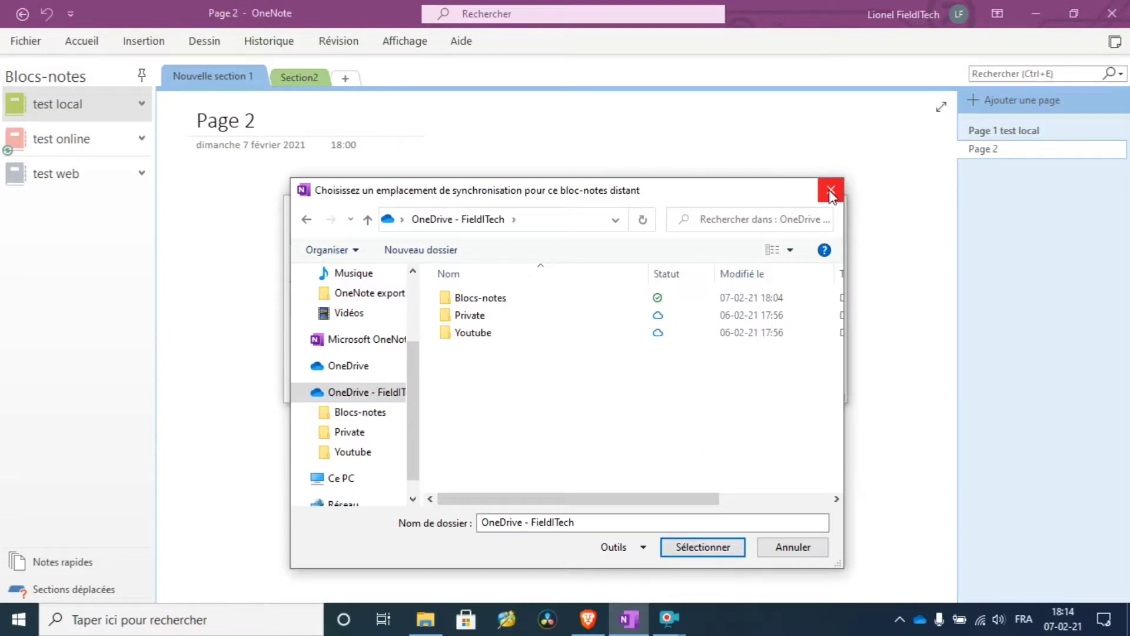
left_click(789, 549)
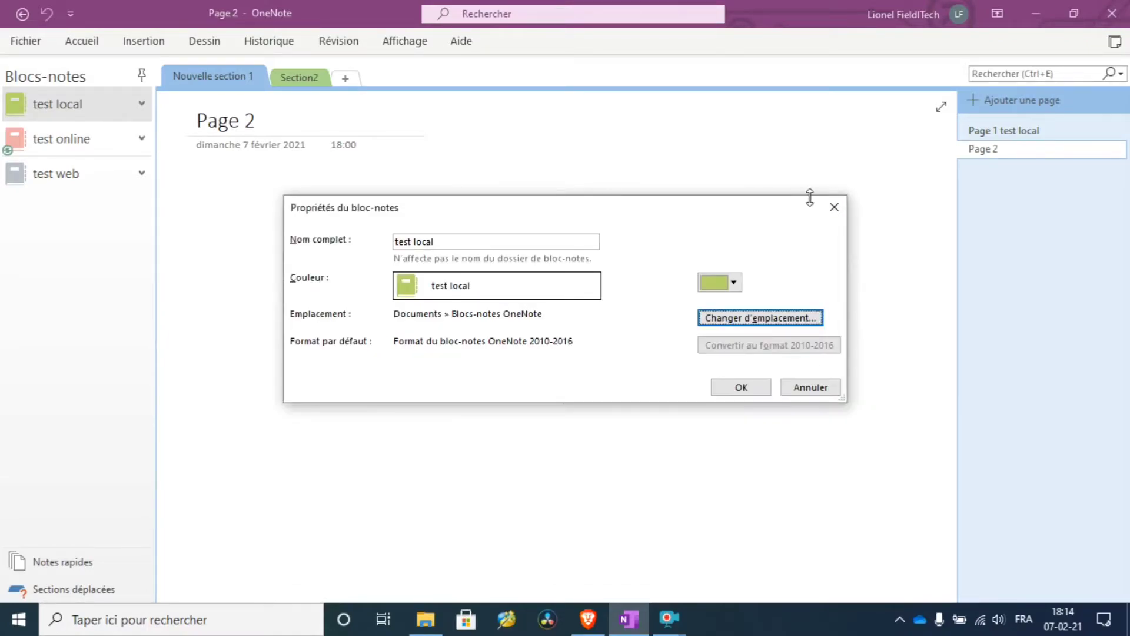
left_click(835, 207)
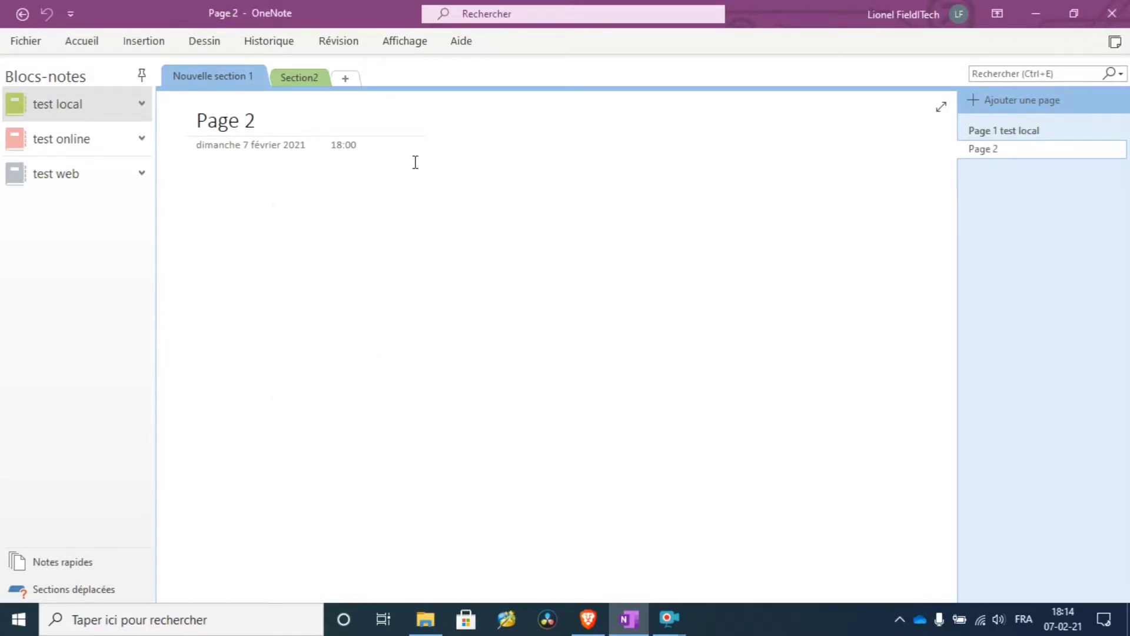
Step: Switch to the test online notebook and open its properties to check its storage location
left_click(57, 144)
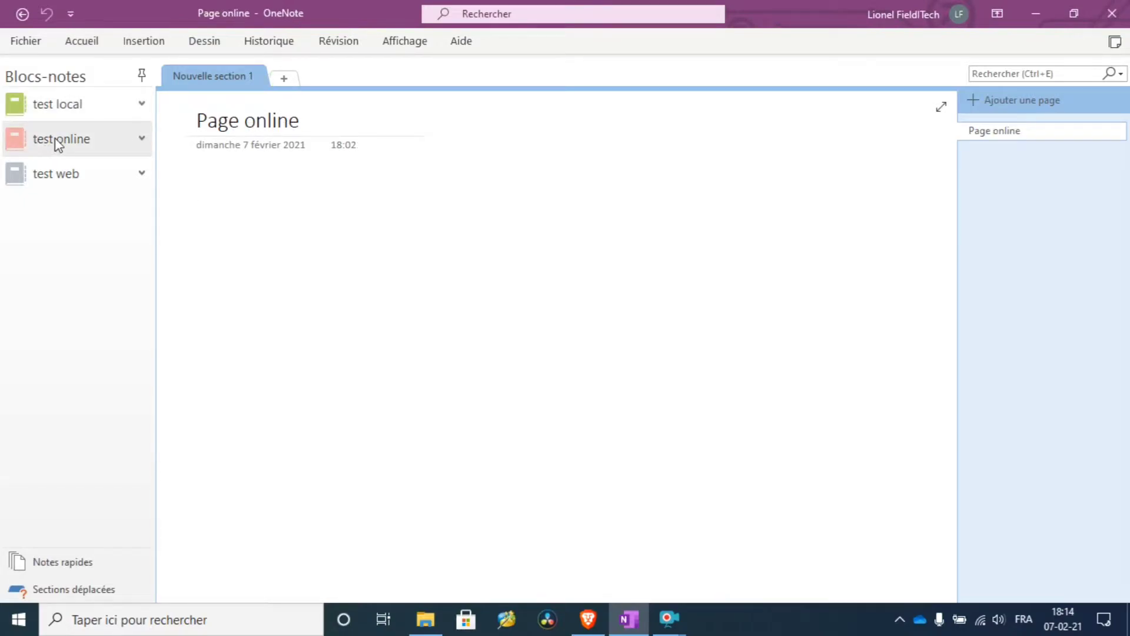
right_click(69, 152)
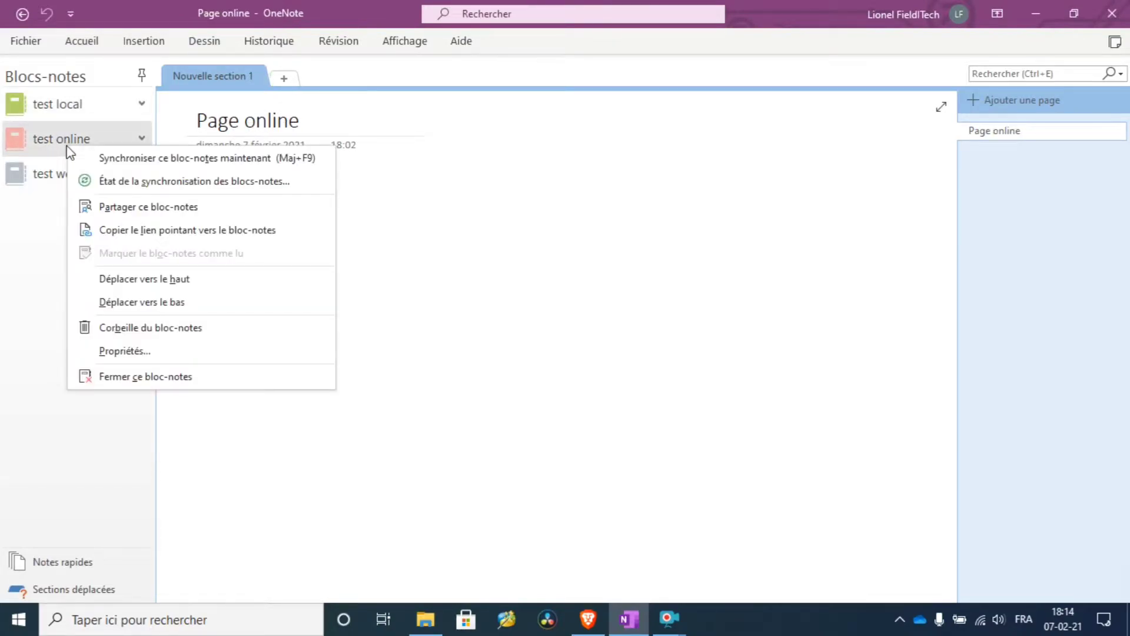
left_click(136, 351)
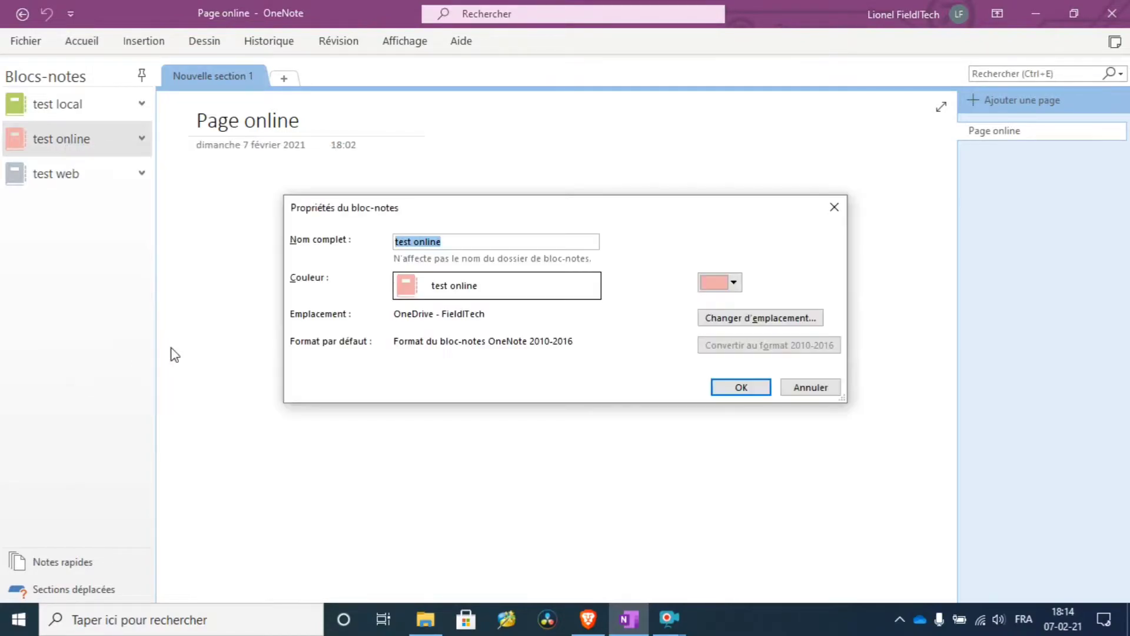
Step: Browse the Blocs-notes folder in OneDrive - FieldITech as a possible location for test online, cancel the selection and close the properties
left_click(733, 318)
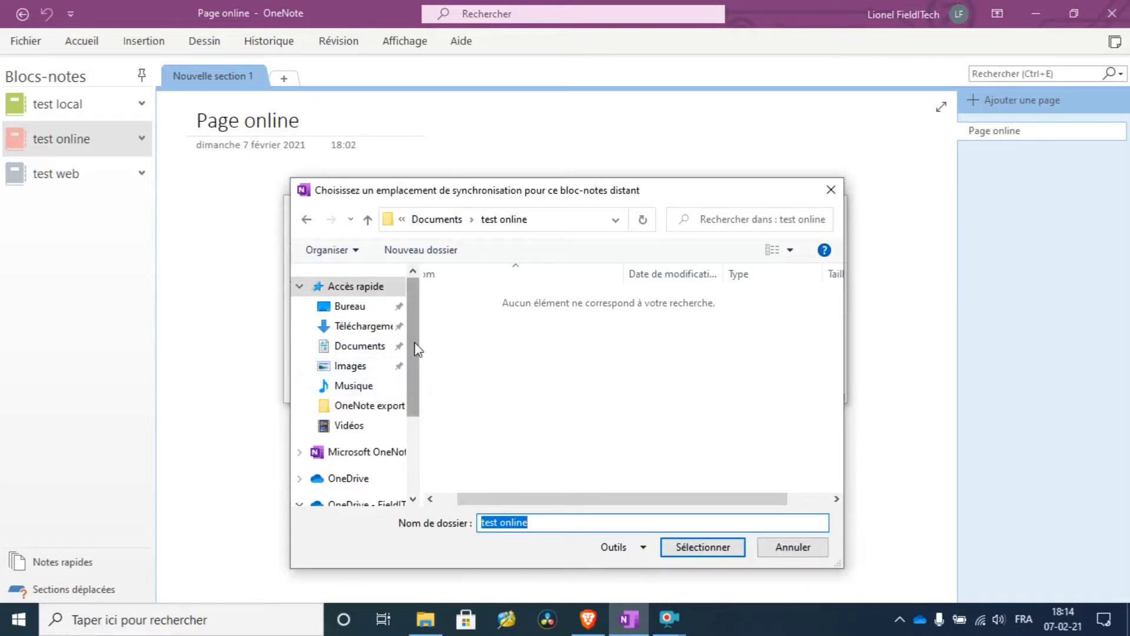
scroll(415, 348, "down", 2)
left_click(551, 221)
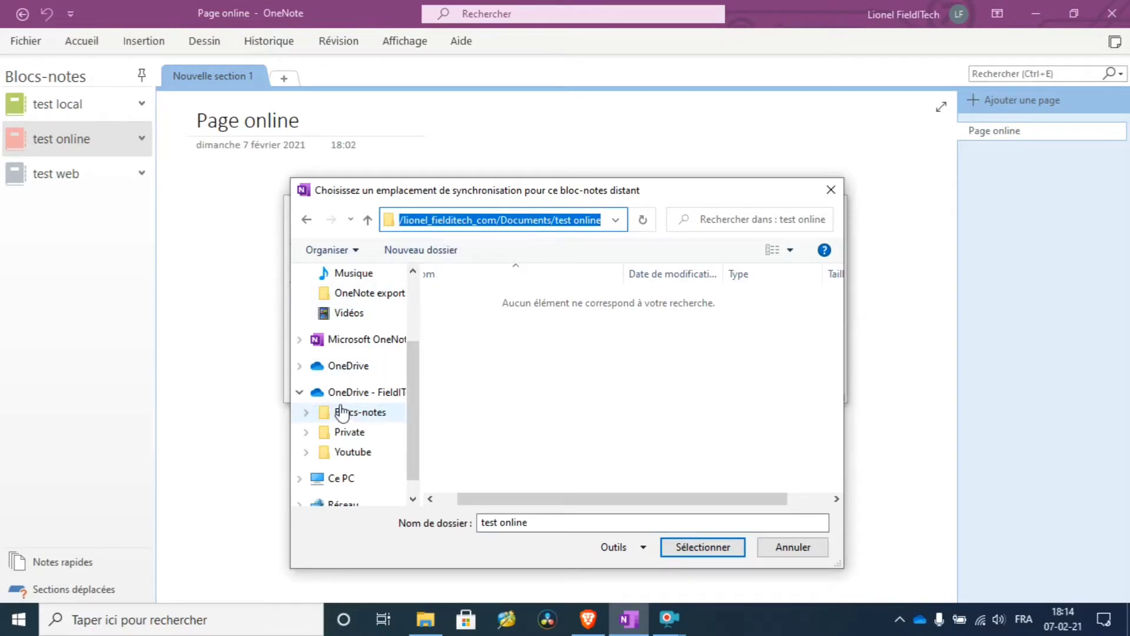
left_click(366, 395)
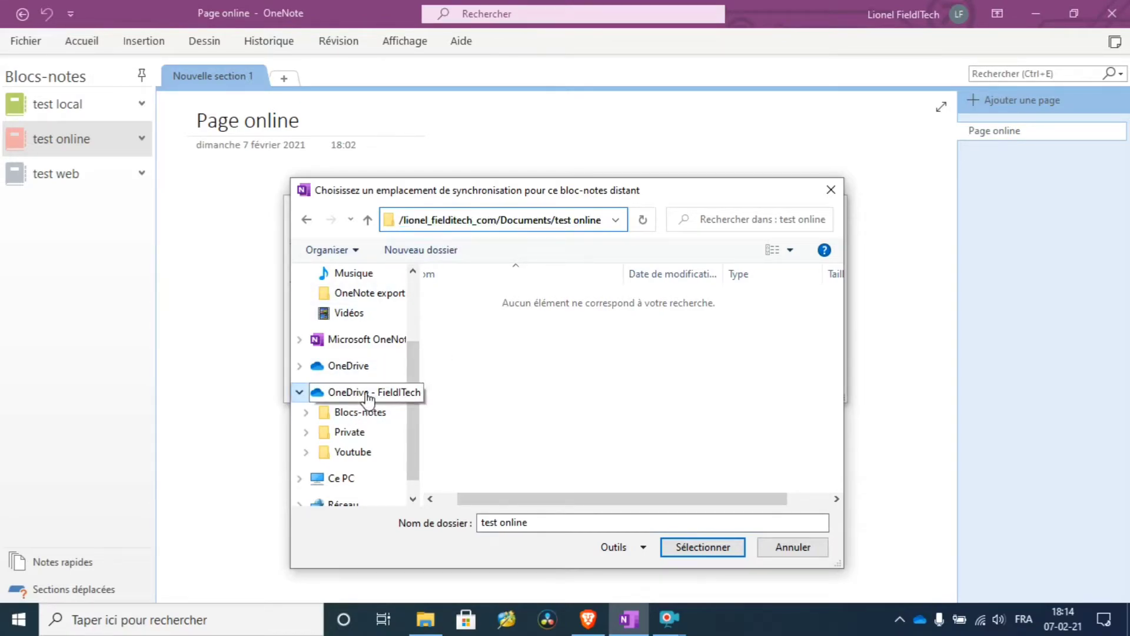
double_click(477, 296)
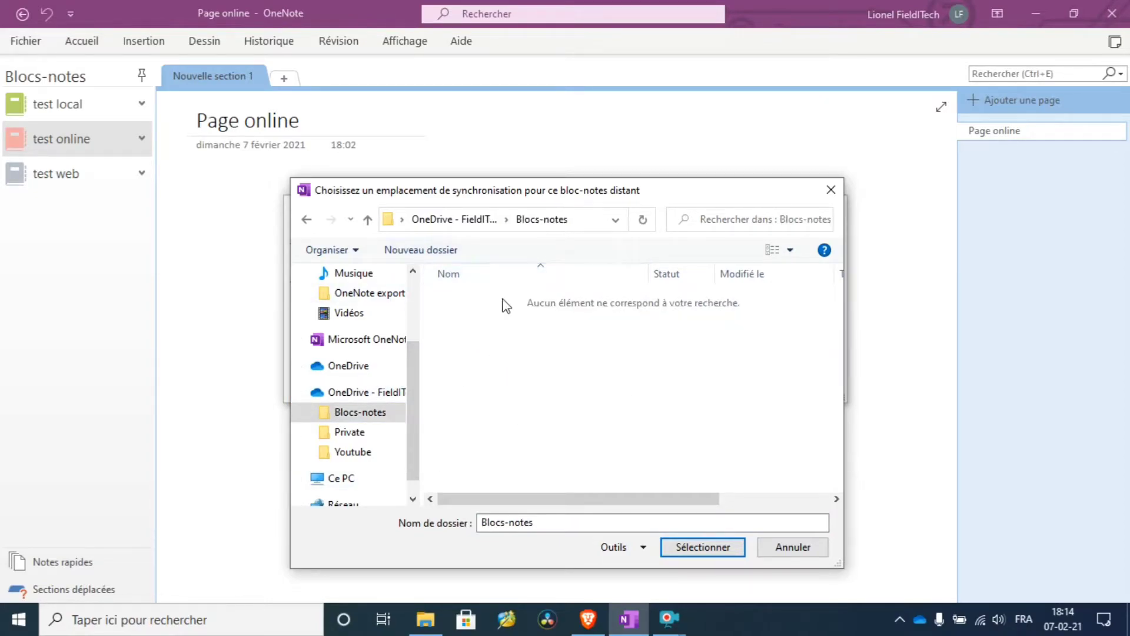
left_click(790, 547)
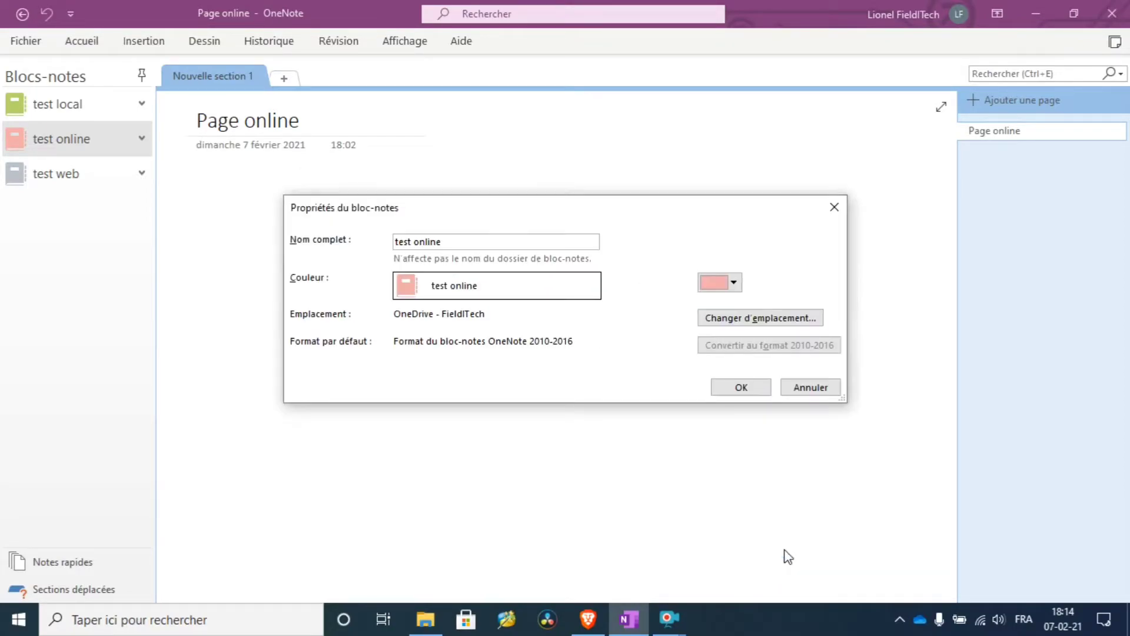
left_click(741, 388)
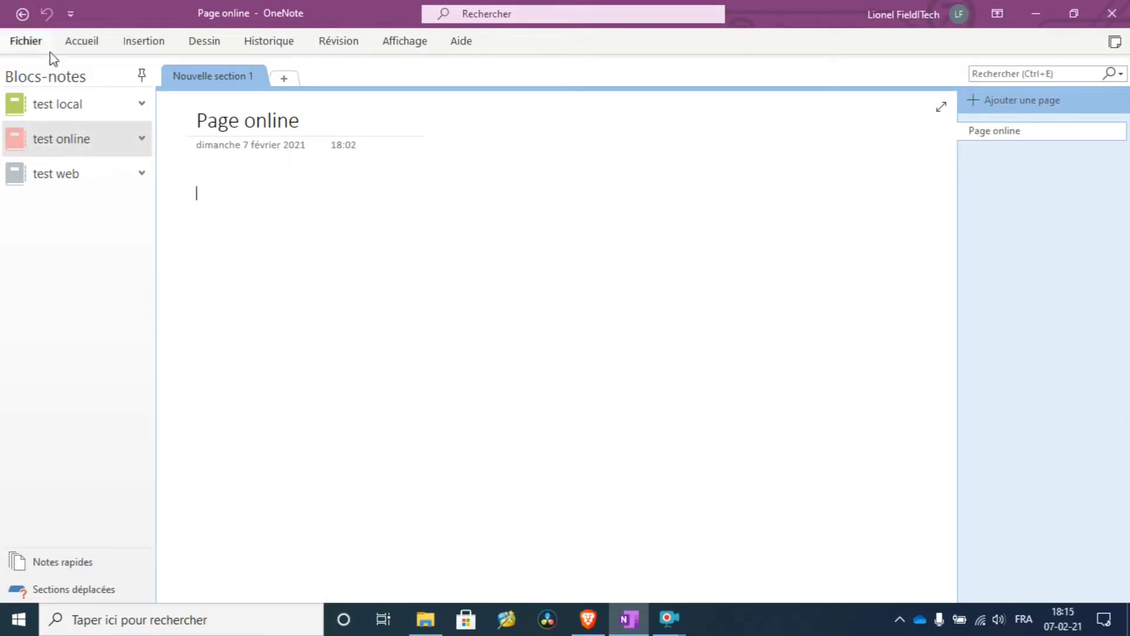
Step: Examine how to share test local by moving it to the OneDrive - FieldITech Documents folder, and leave without moving it
left_click(76, 112)
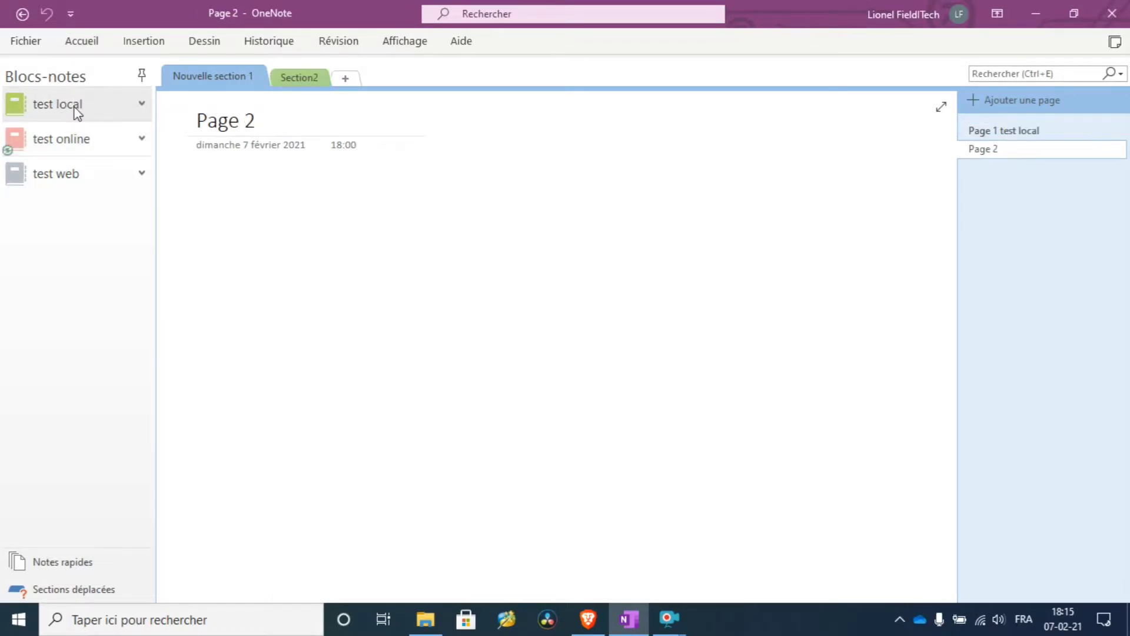
left_click(26, 47)
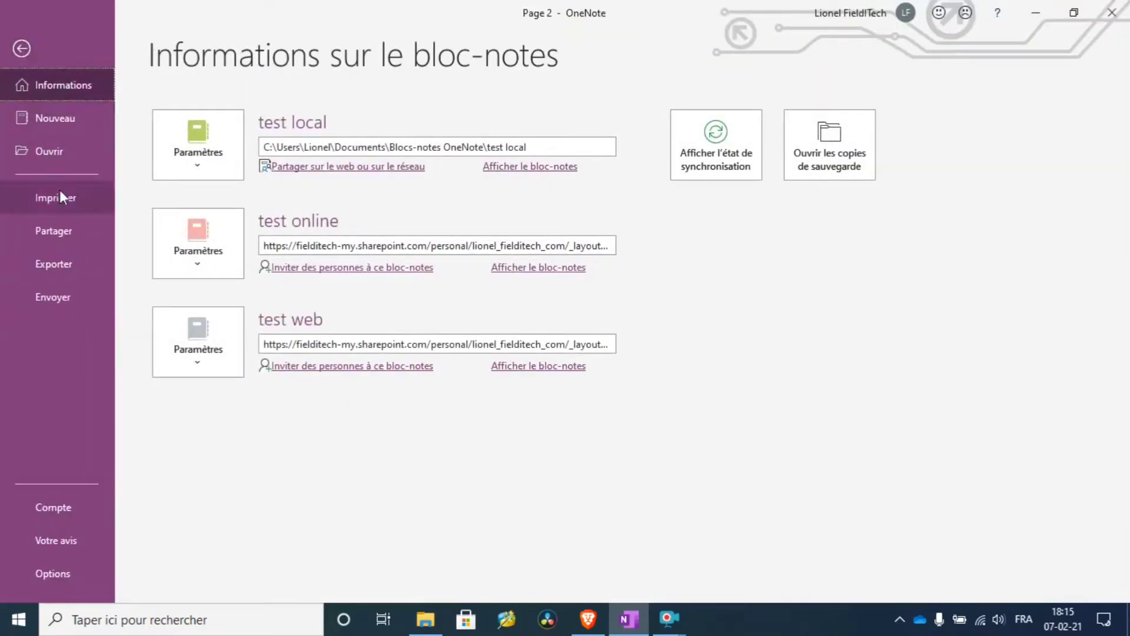
left_click(59, 231)
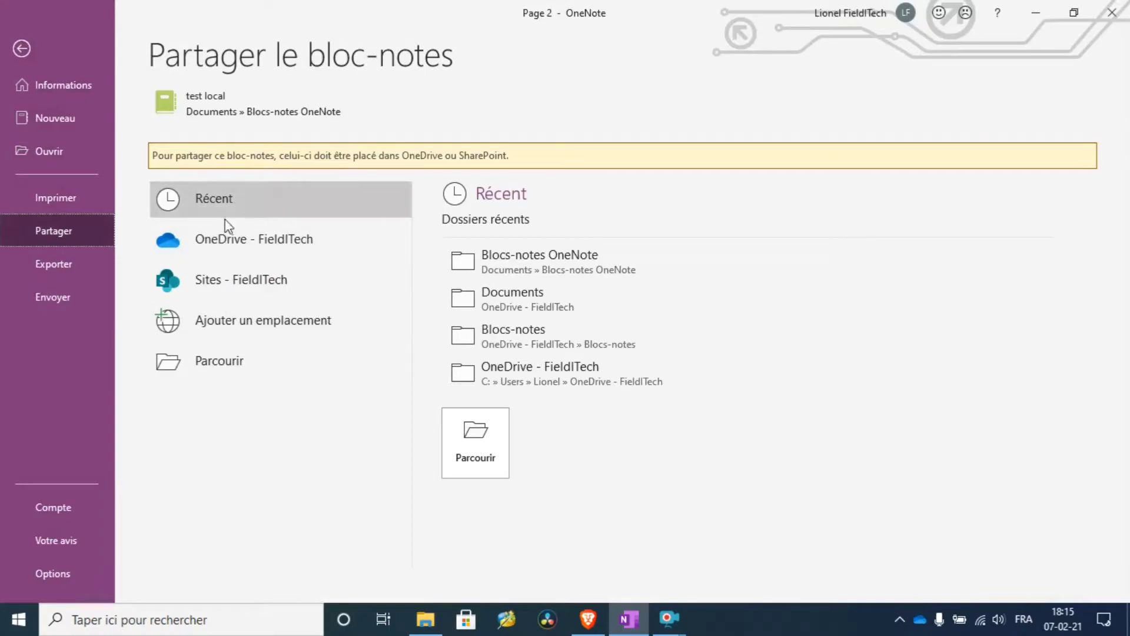
left_click(222, 235)
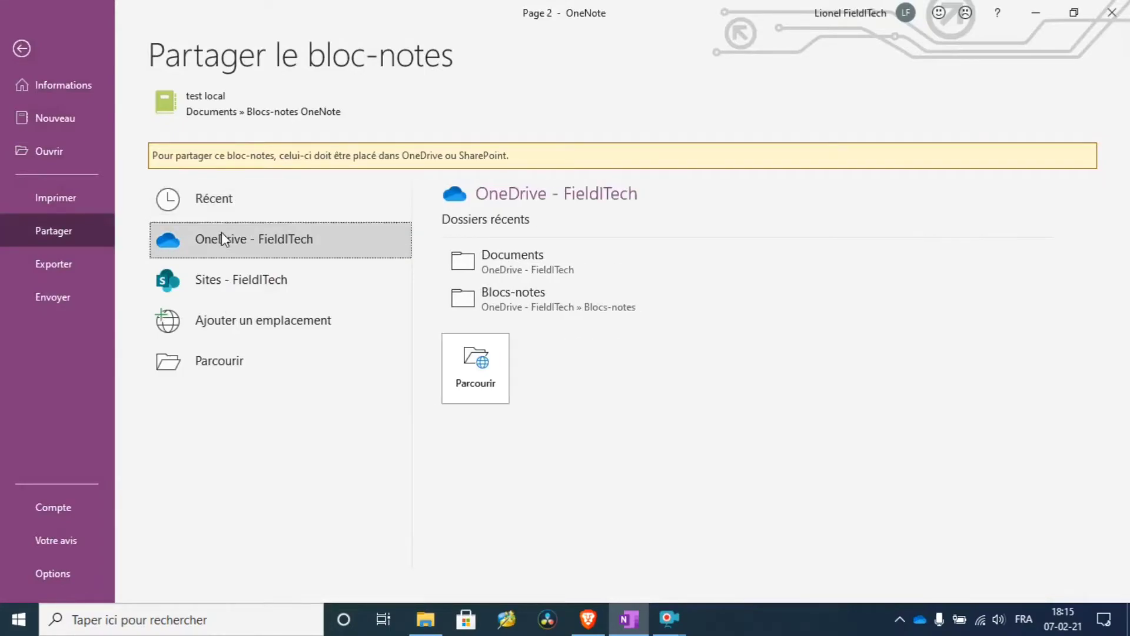
left_click(564, 264)
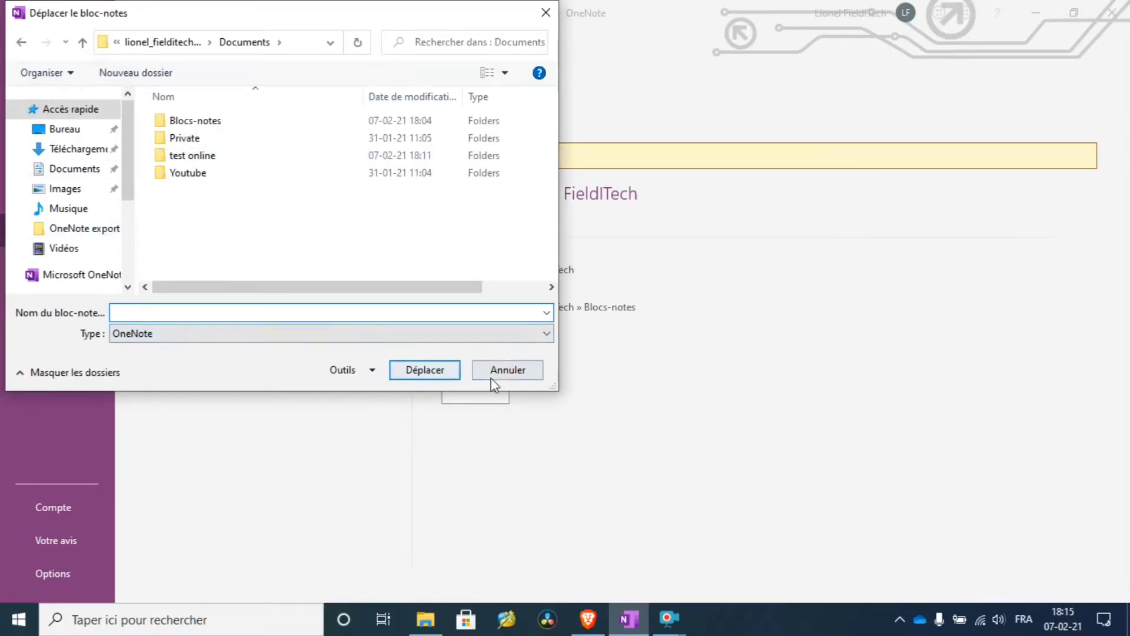
left_click(510, 374)
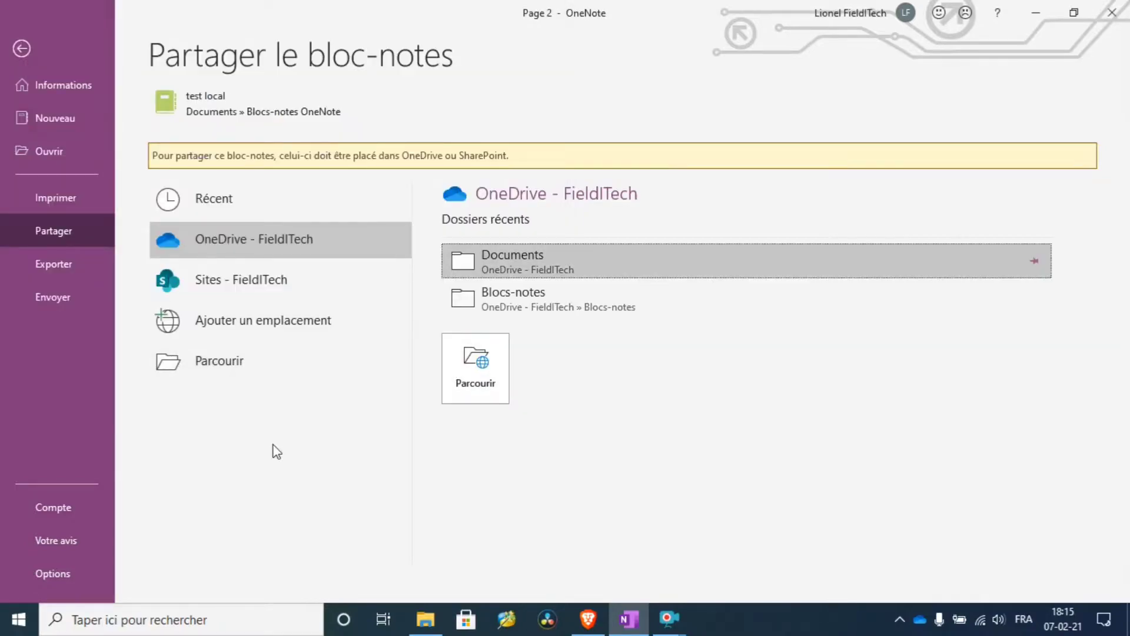
left_click(22, 49)
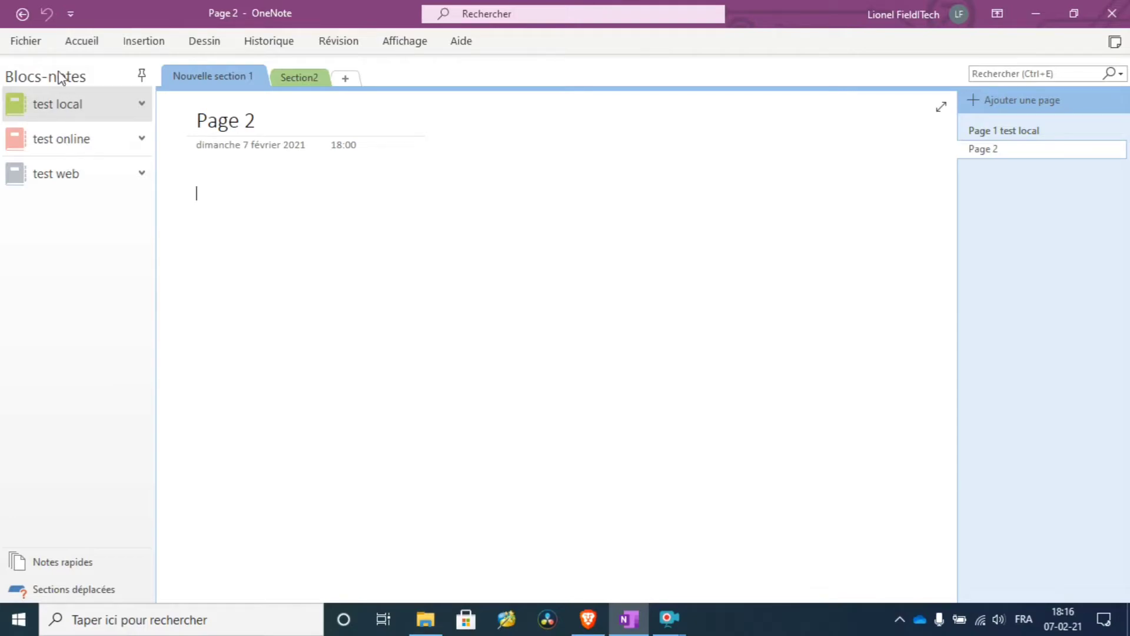
Step: Preview exporting the entire test local notebook as a Package OneNote (*.onepkg) file, and cancel before saving
left_click(26, 41)
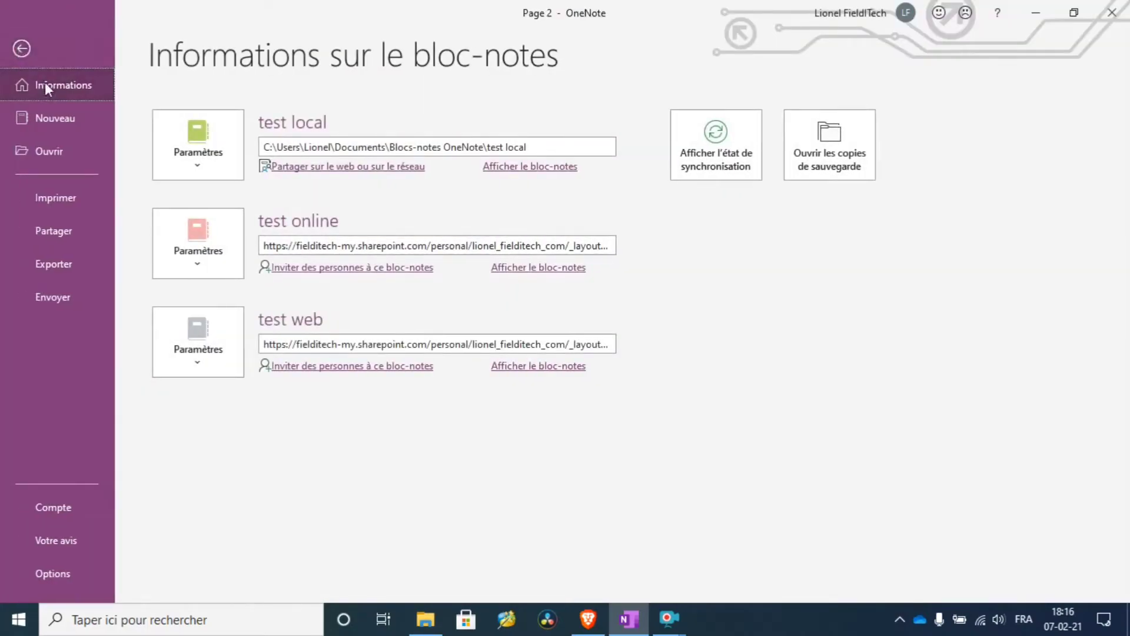
left_click(56, 265)
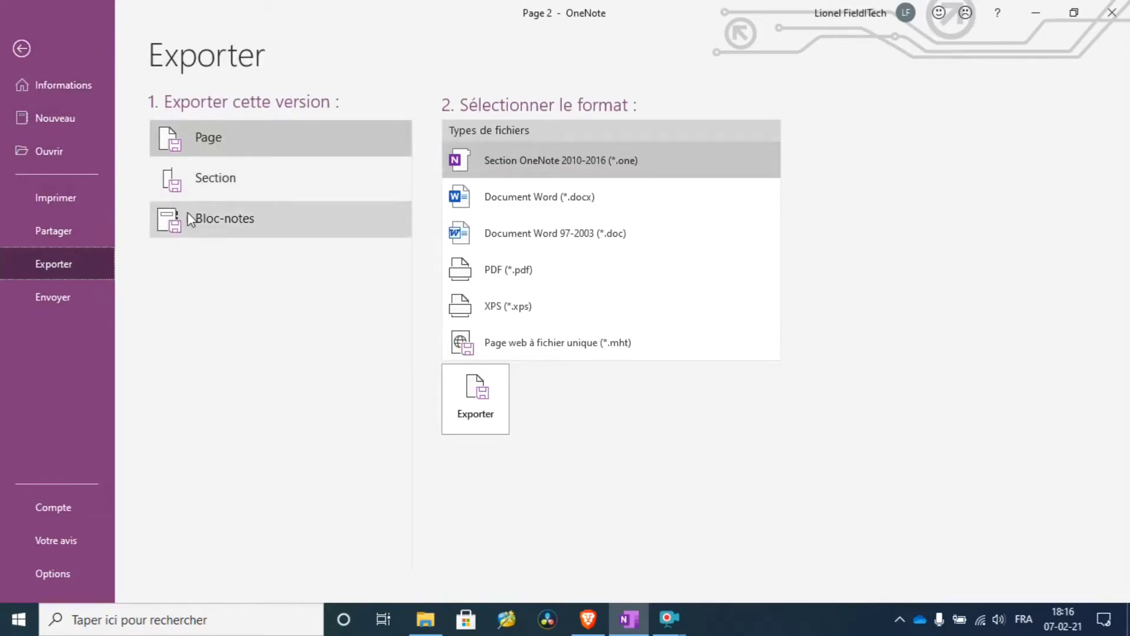
left_click(213, 229)
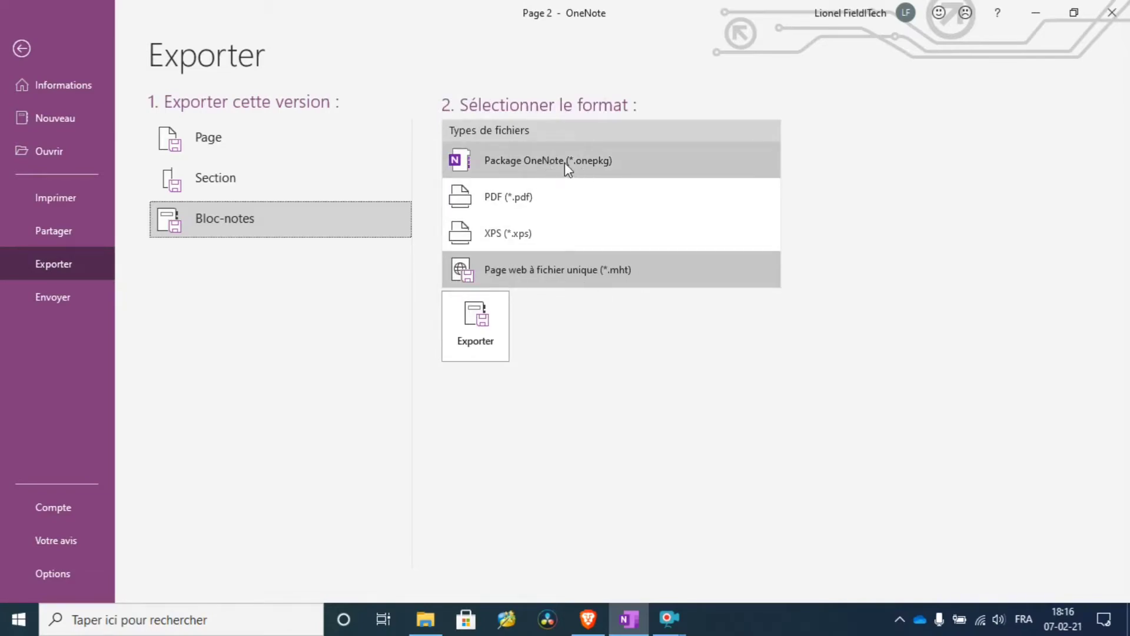
left_click(546, 161)
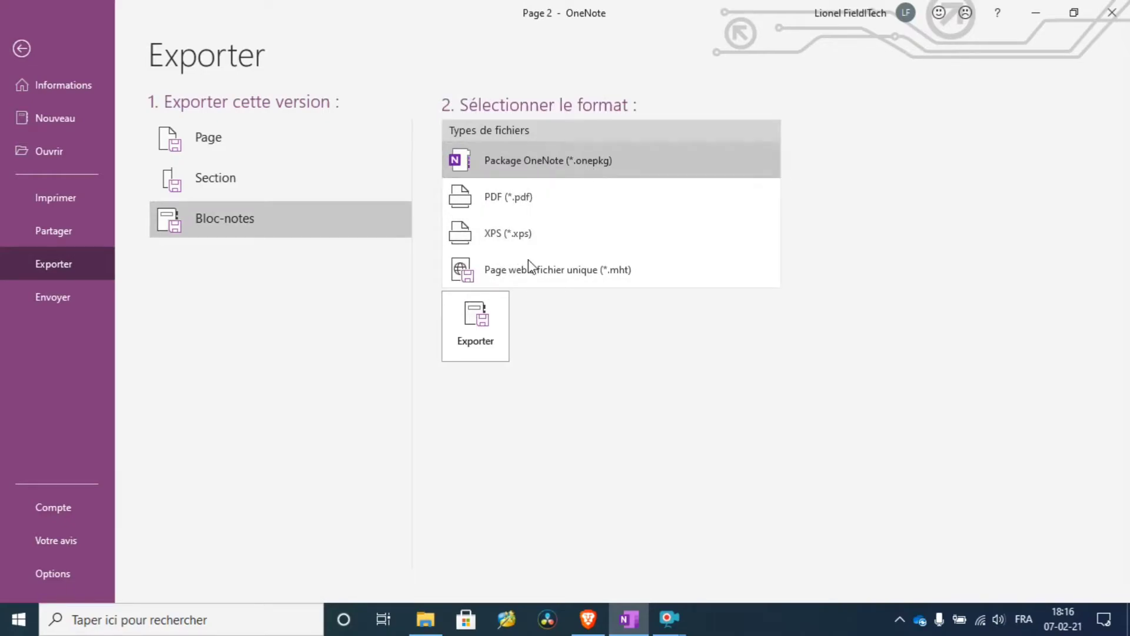
left_click(479, 322)
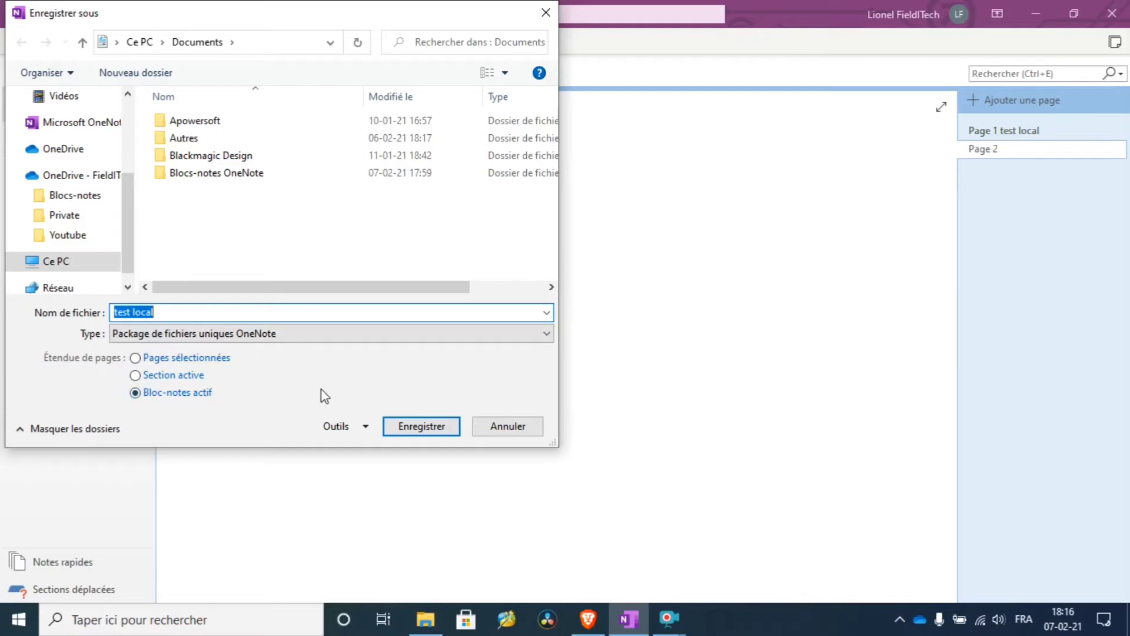
left_click(496, 434)
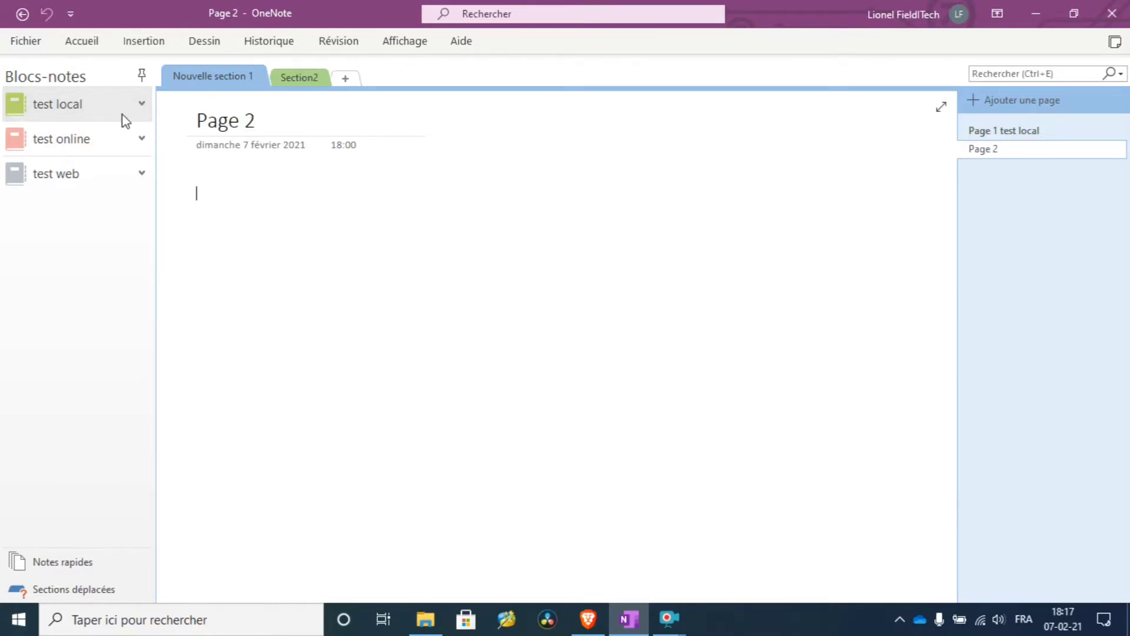
Step: Examine the test online notebook's options for sharing with people and getting a sharing link, and return to the notebook
left_click(71, 150)
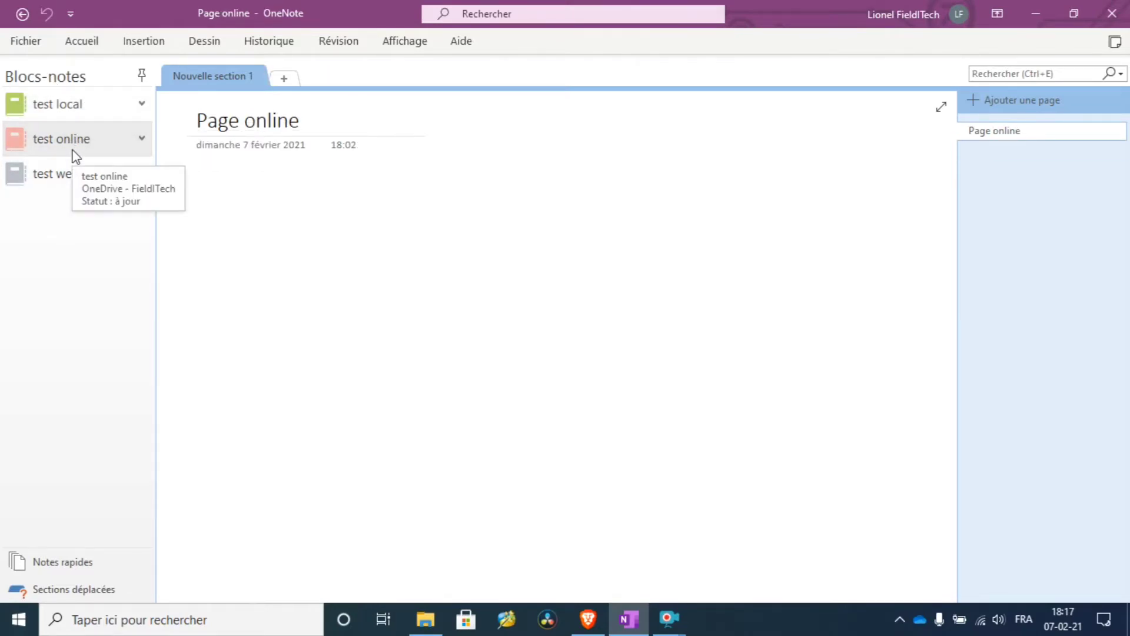
left_click(28, 48)
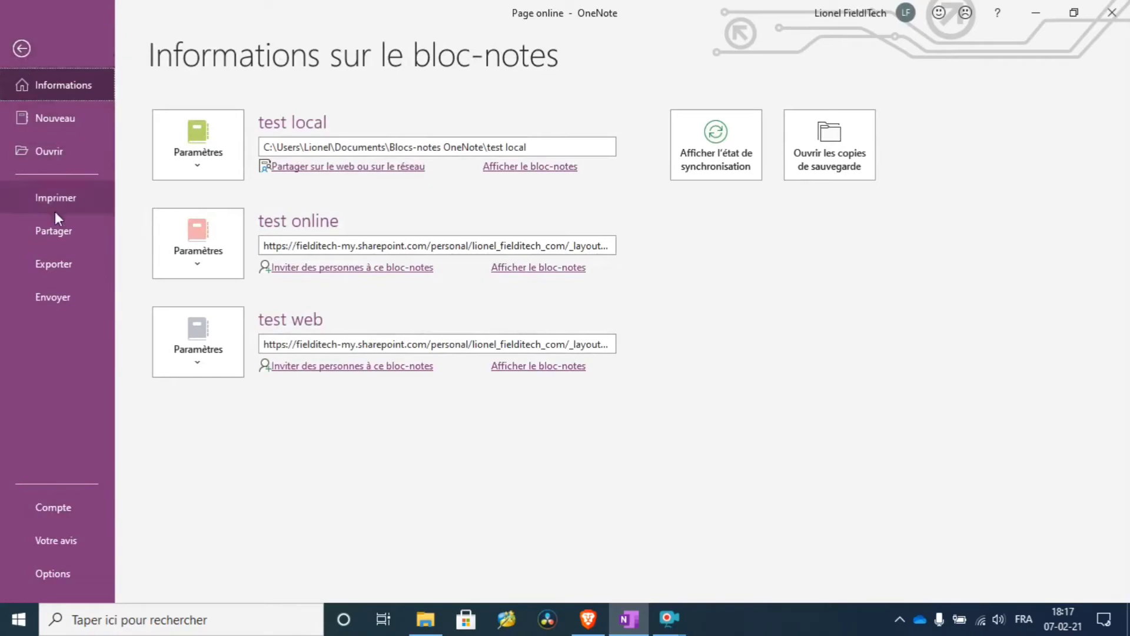
left_click(55, 230)
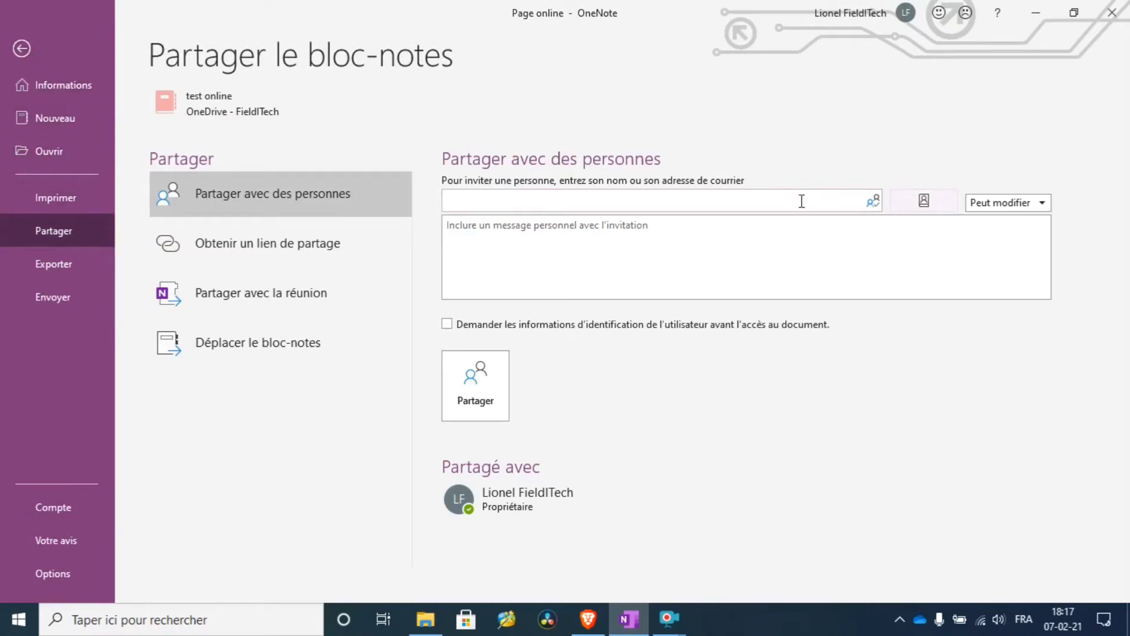
left_click(269, 238)
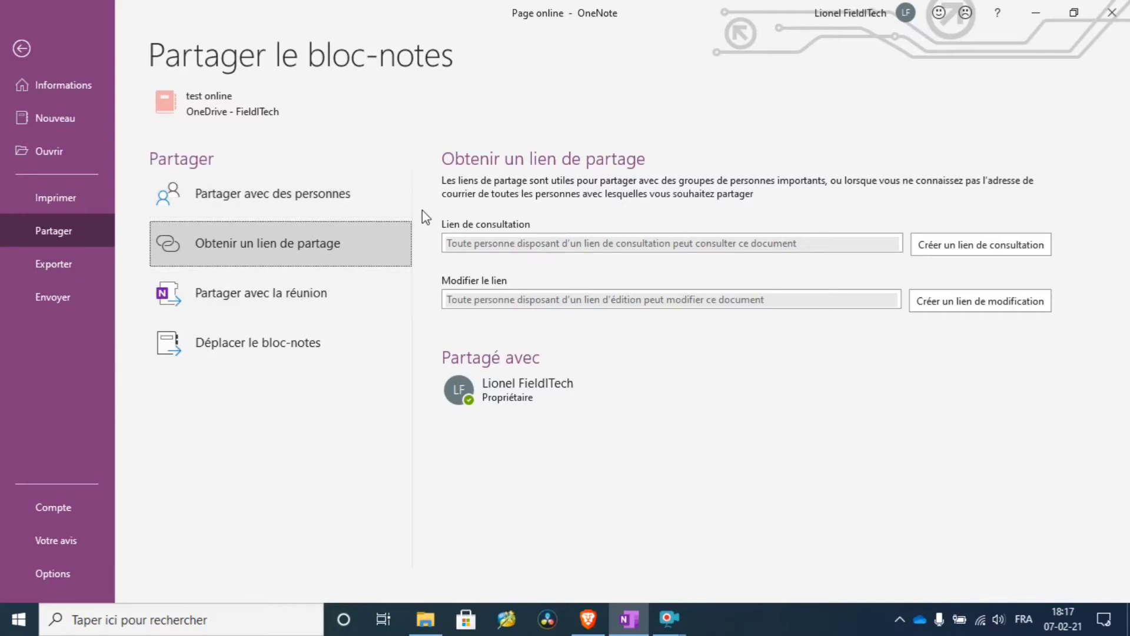
left_click(944, 250)
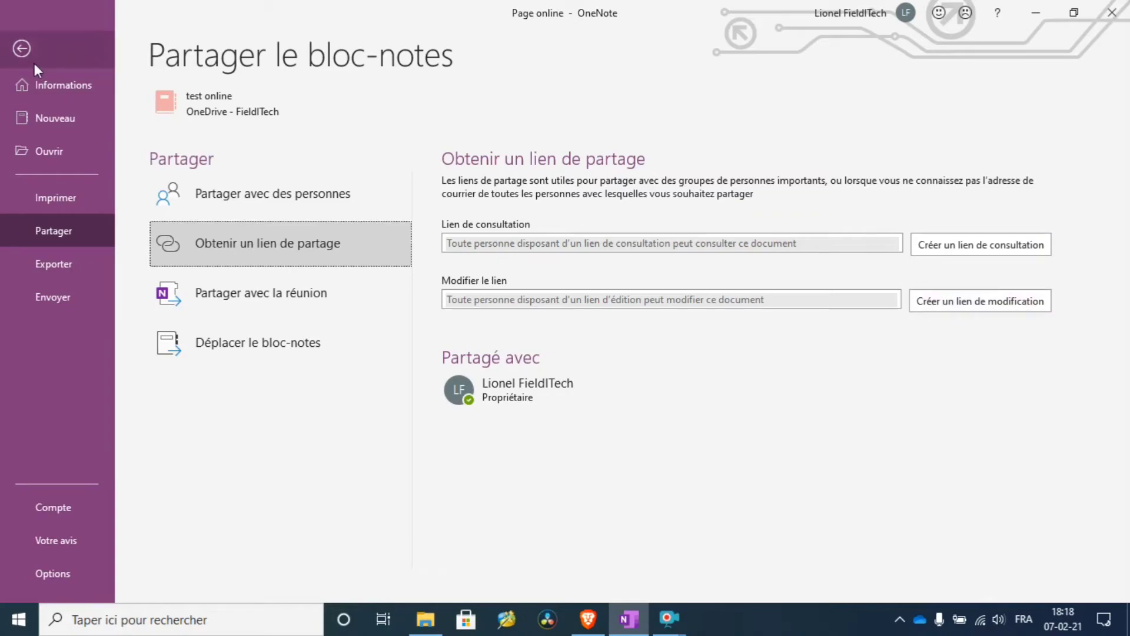
left_click(22, 49)
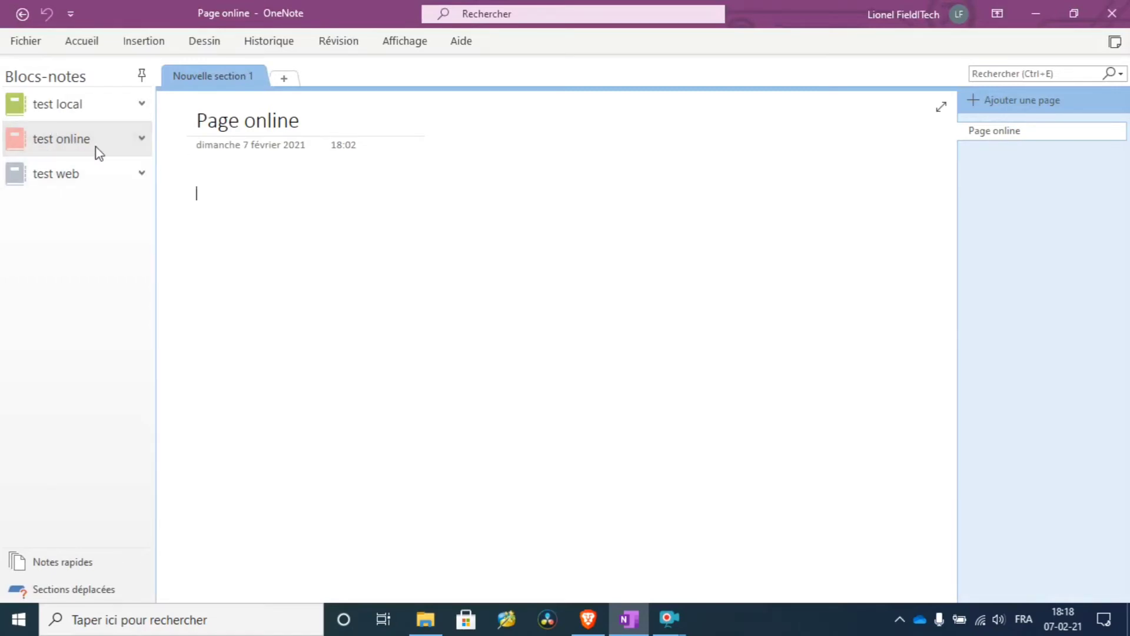
mouse_move(99, 153)
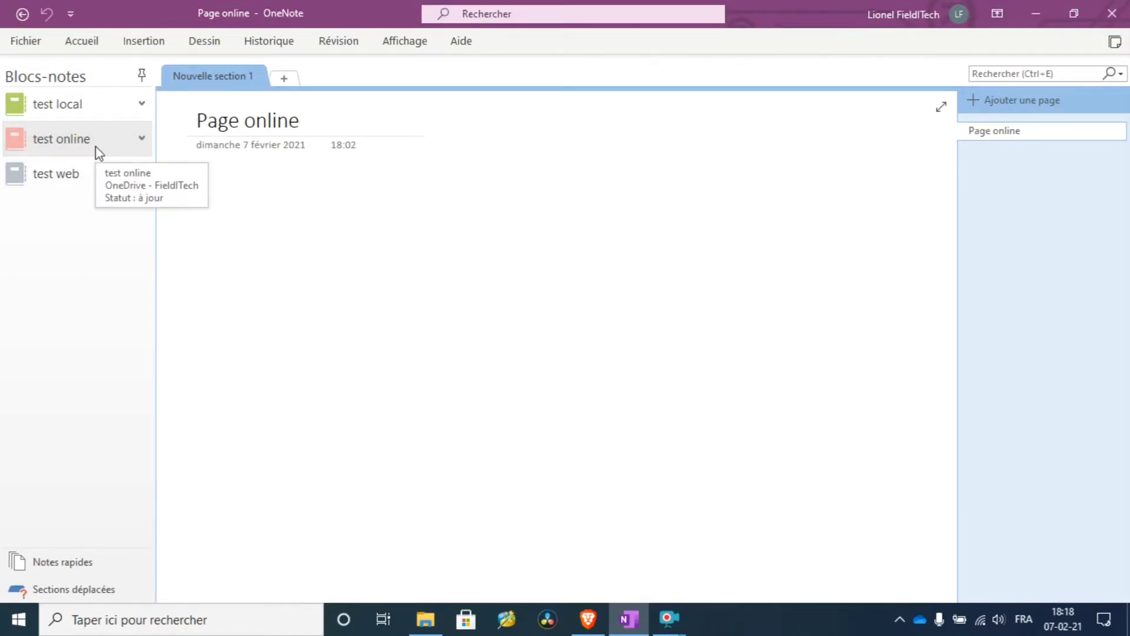
left_click(63, 133)
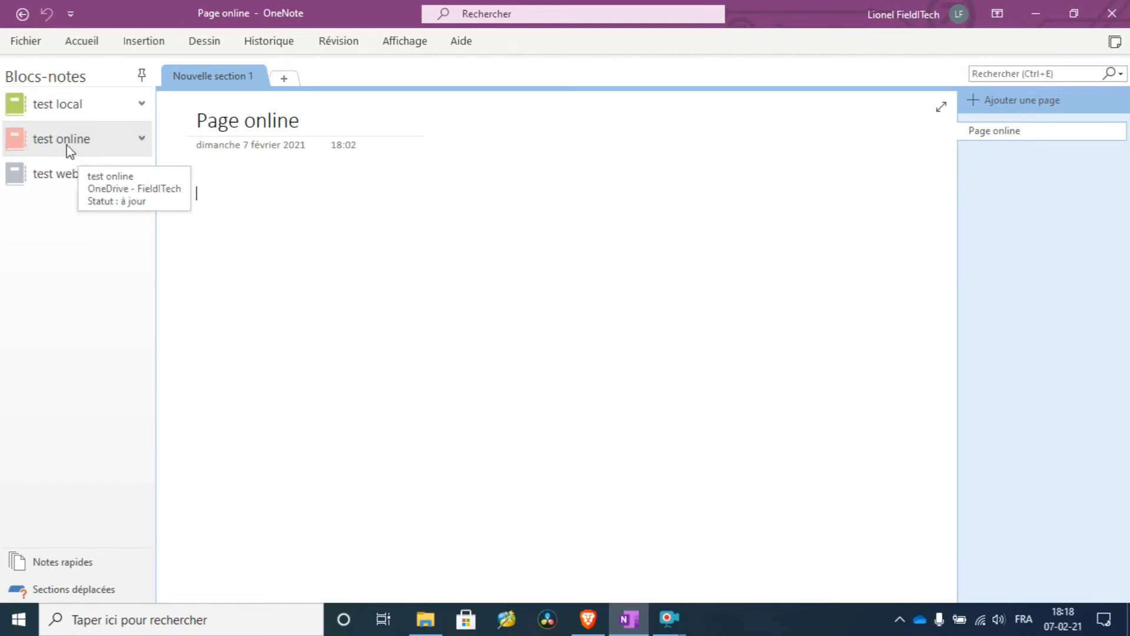